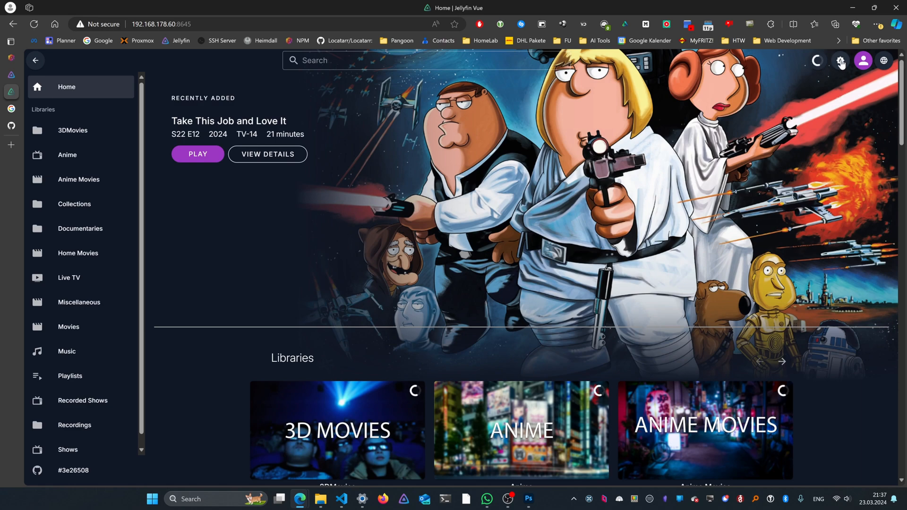
Check the running tasks list and look through the home page's library sections down to Latest Shows.
left_click(842, 61)
left_click(842, 62)
left_click(886, 63)
left_click(885, 63)
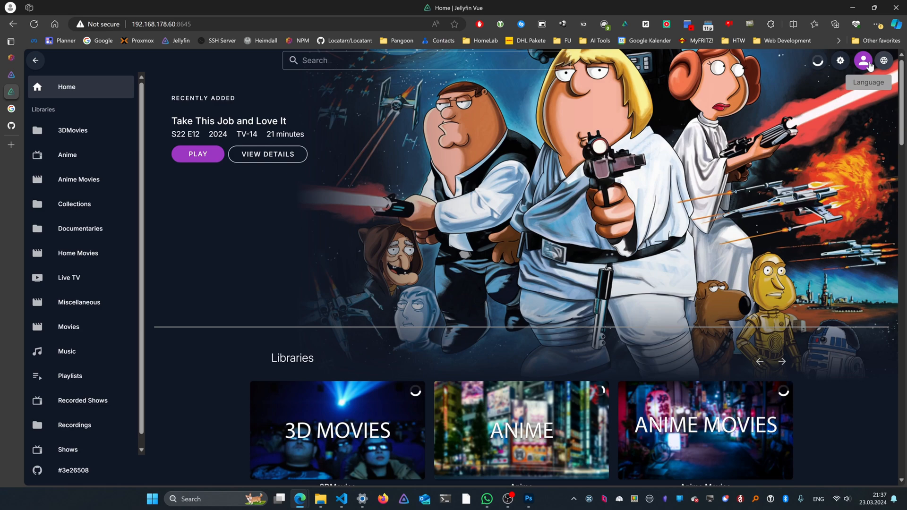
left_click(819, 62)
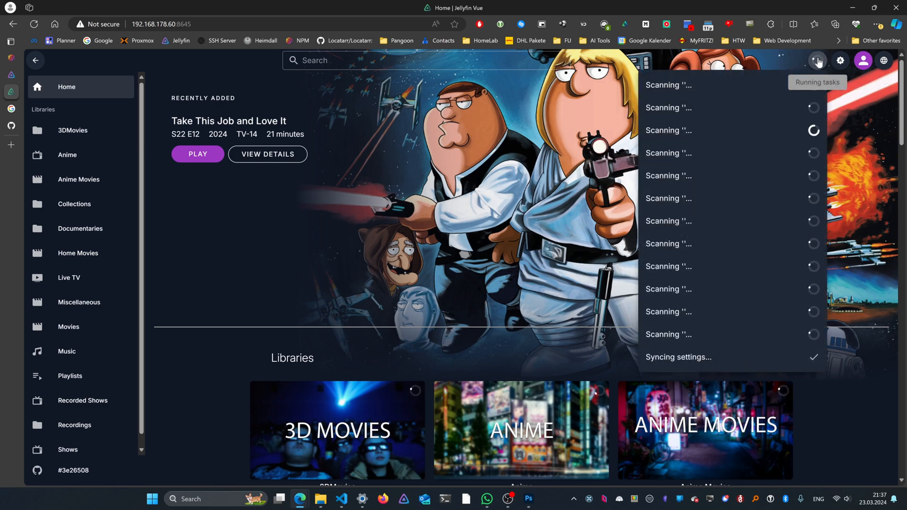
scroll(352, 248, "down", 3)
scroll(351, 247, "down", 1)
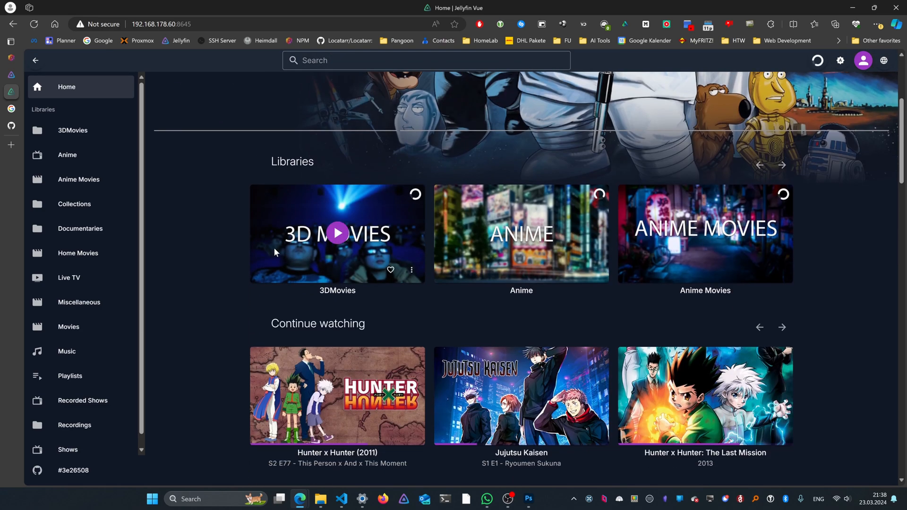
scroll(378, 248, "down", 2)
scroll(378, 248, "down", 8)
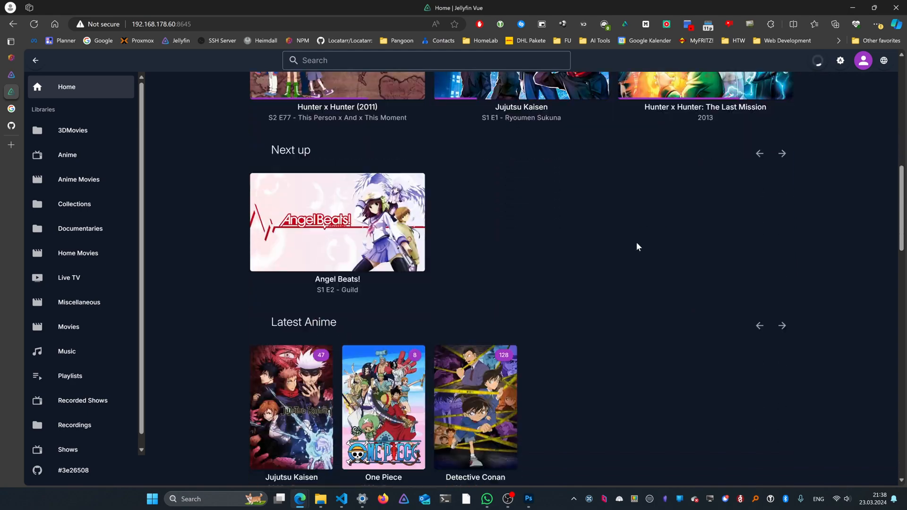
scroll(537, 227, "down", 6)
scroll(650, 219, "down", 15)
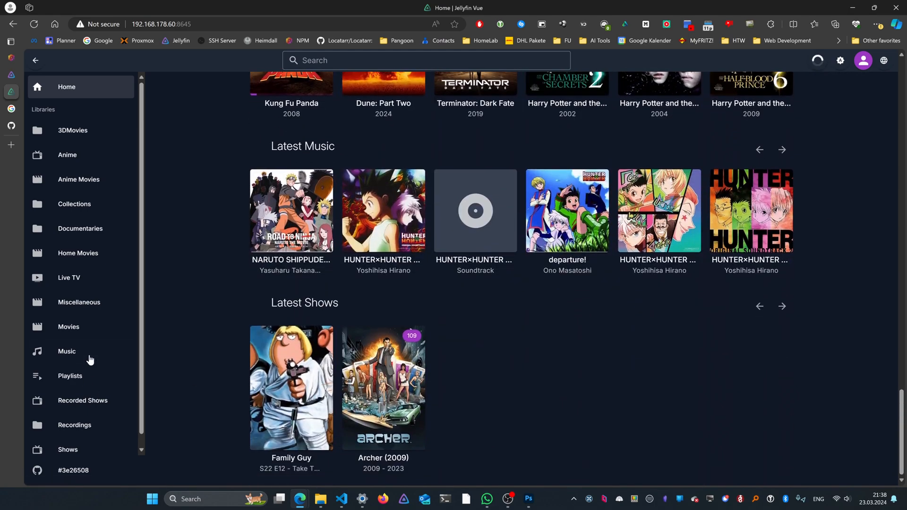
Open the Music library and play the Age Of Empires III soundtrack album.
left_click(107, 350)
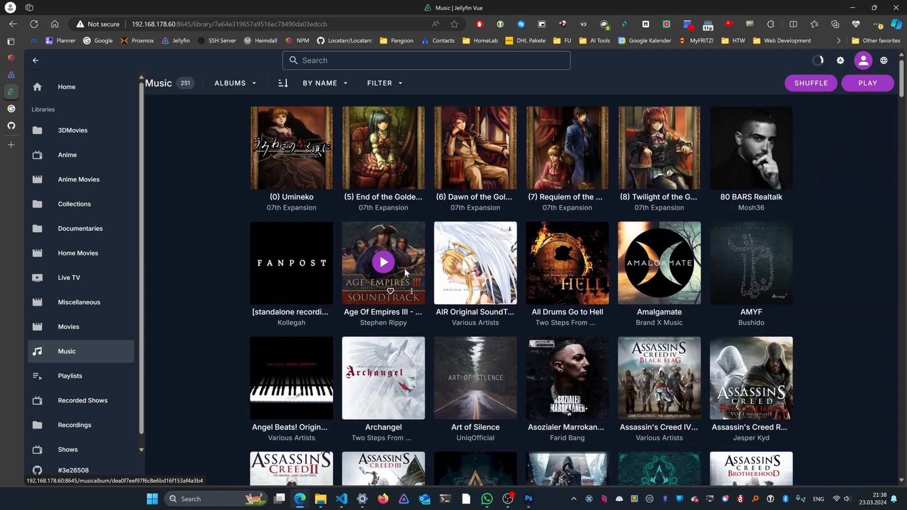
left_click(383, 264)
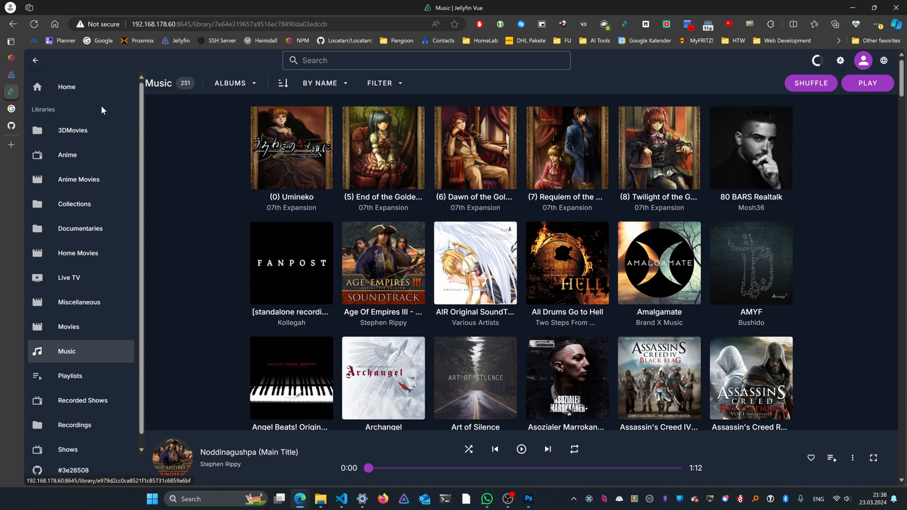
left_click(11, 74)
left_click(11, 91)
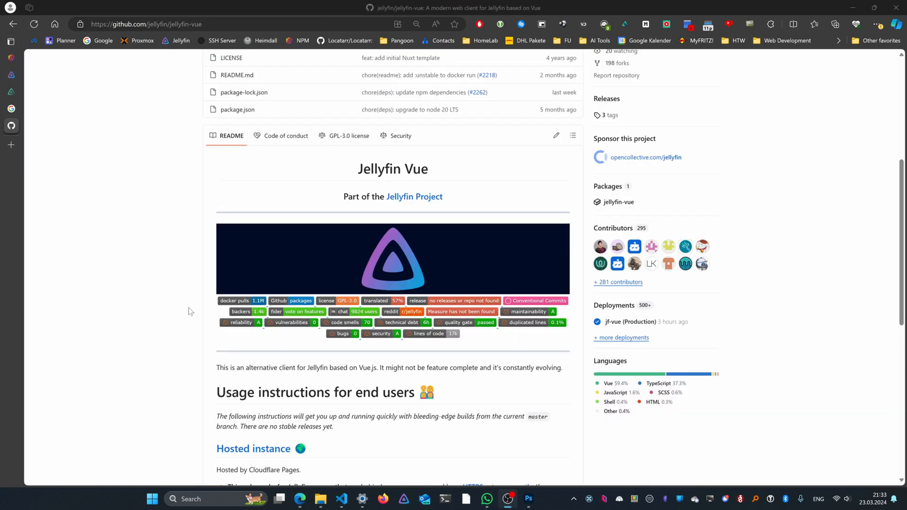
Examine the jellyfin-vue GitHub repository's file list and README, including the Docker Container instructions.
scroll(294, 234, "up", 5)
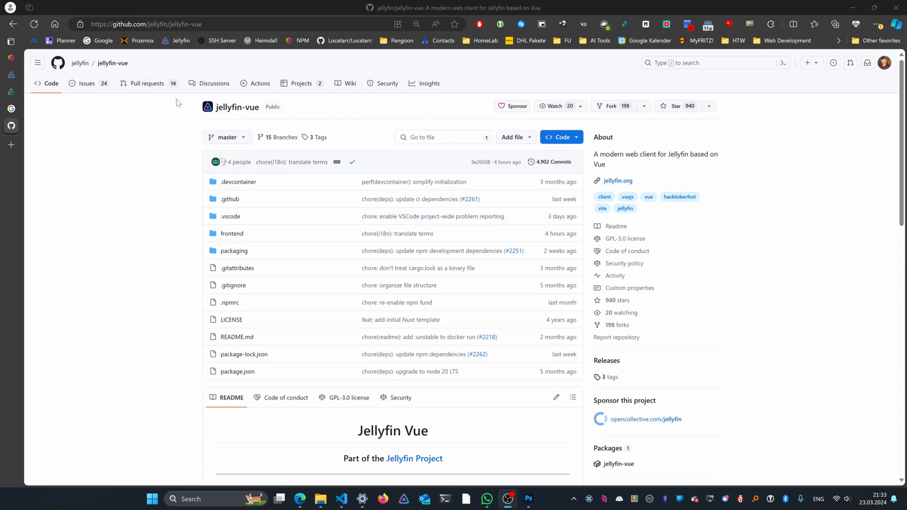
scroll(429, 211, "down", 3)
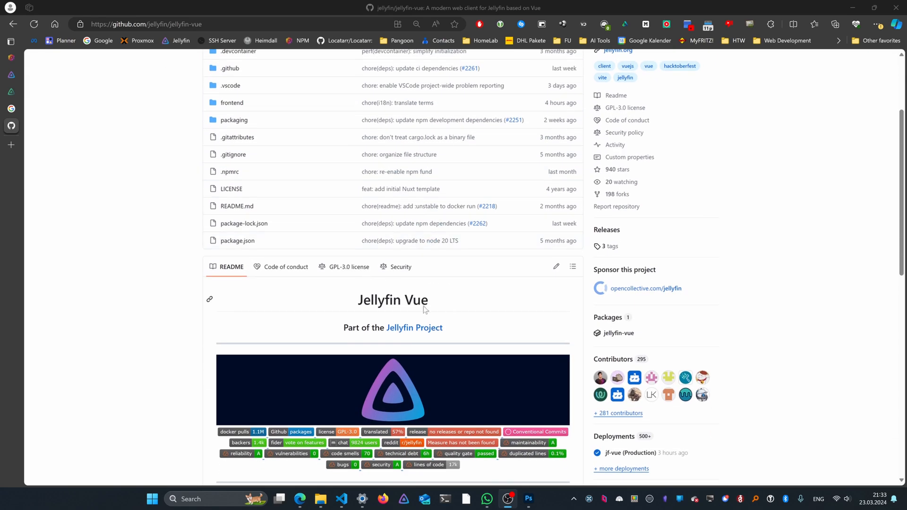
scroll(428, 211, "down", 8)
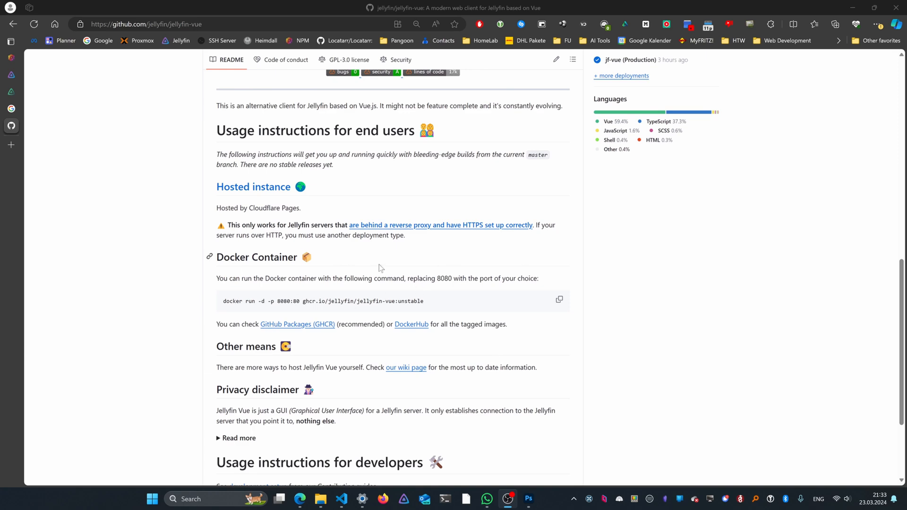
scroll(304, 253, "up", 10)
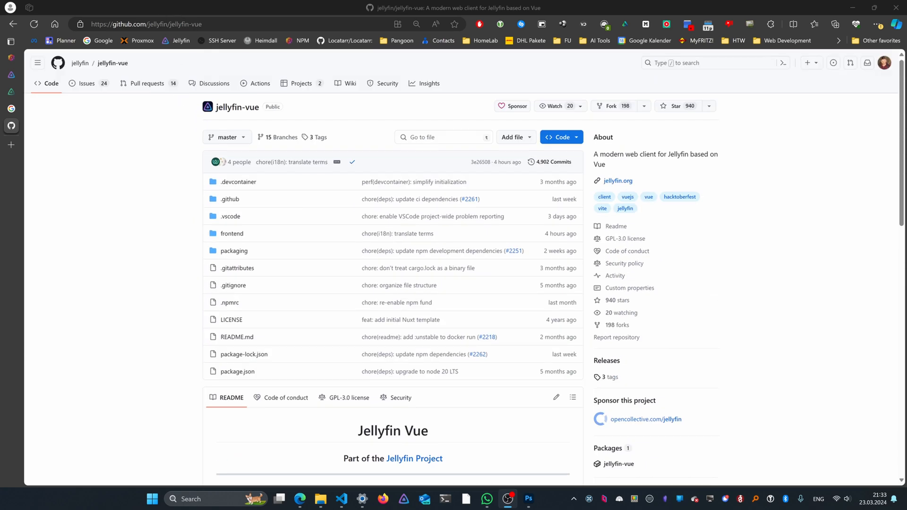
scroll(344, 132, "down", 1)
scroll(286, 121, "up", 1)
scroll(329, 136, "down", 4)
scroll(394, 147, "down", 5)
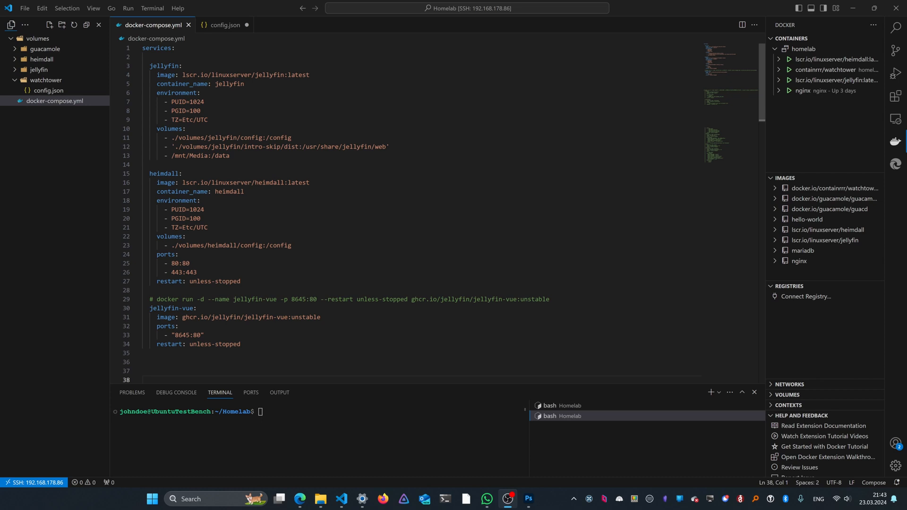
Start the compose services from the Homelab terminal in VS Code with docker compose up -d.
left_click(305, 407)
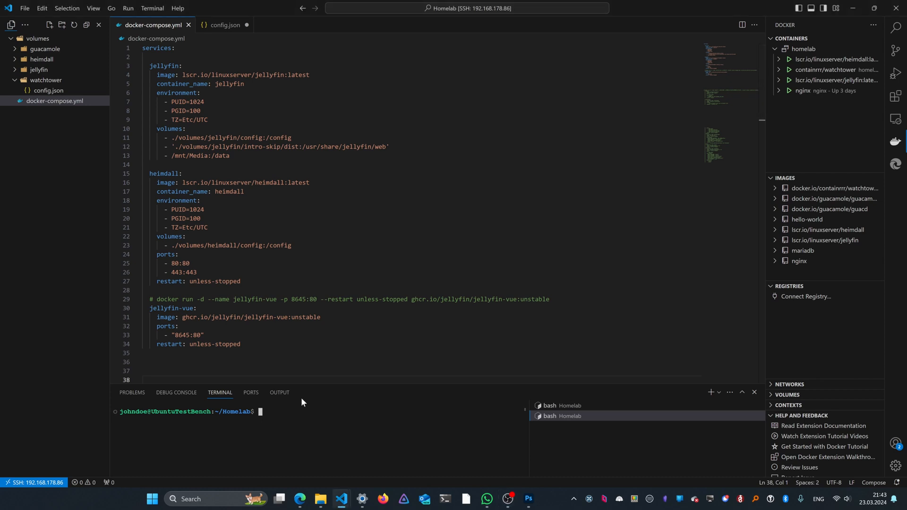
type("docker compose up -d")
key("Return")
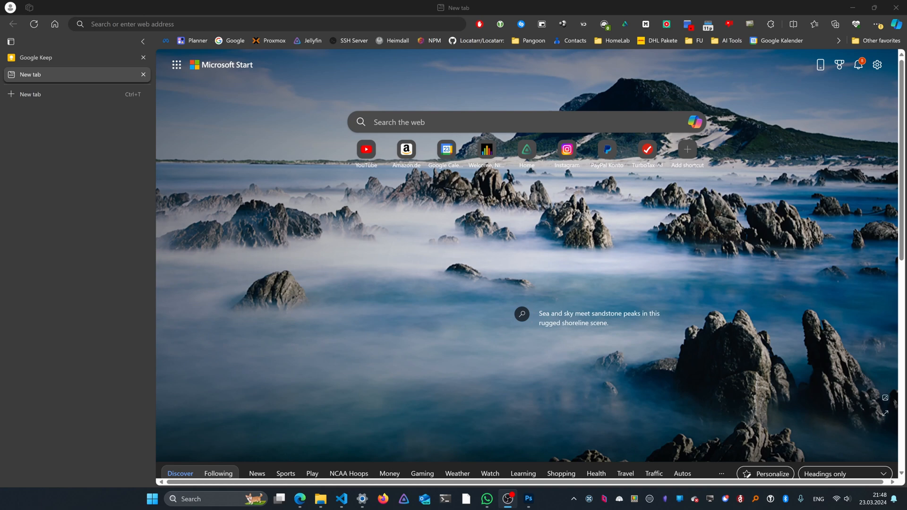
key("ctrl+l")
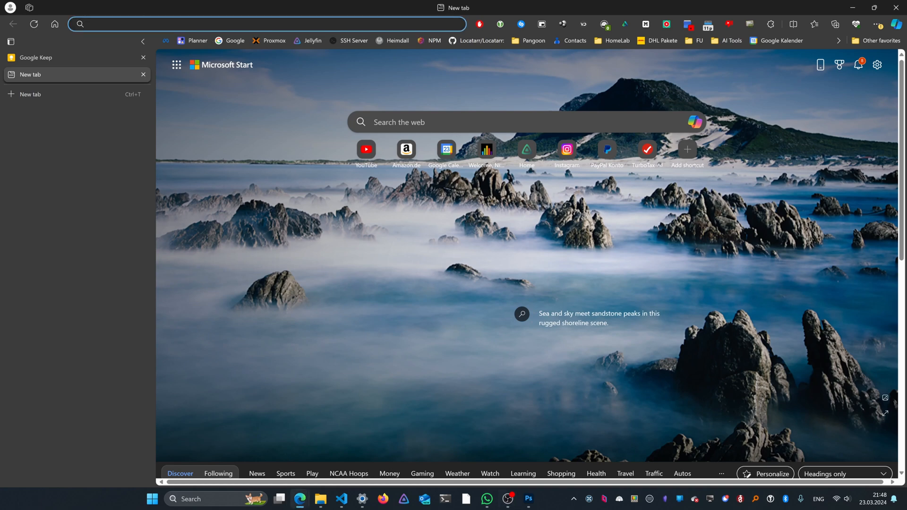
type("192.")
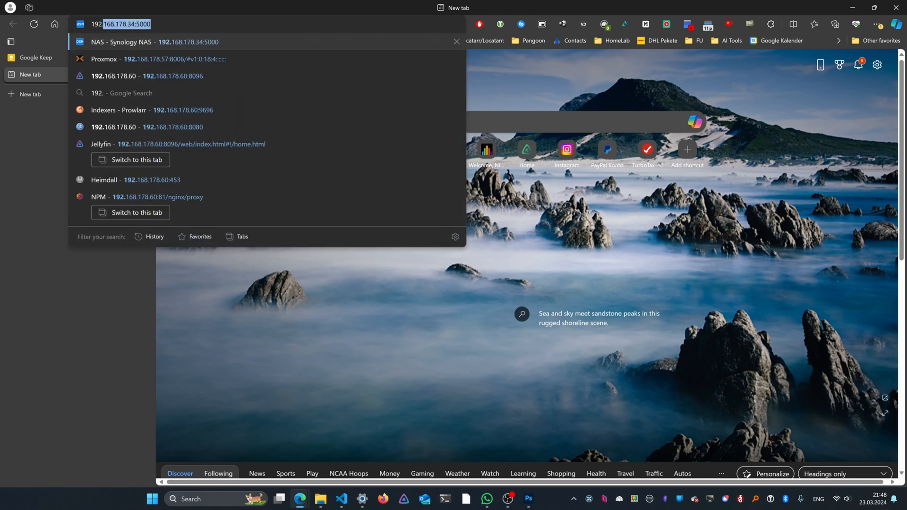
type("168.178.")
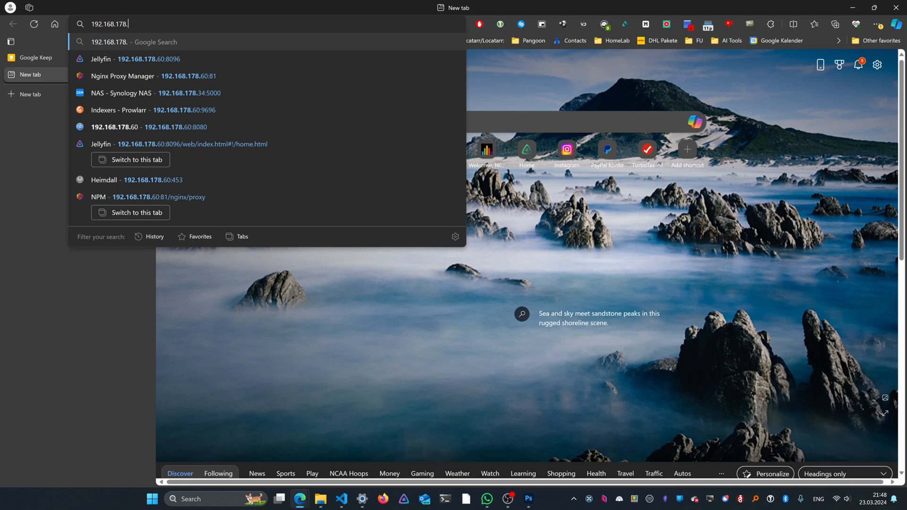
type("86:")
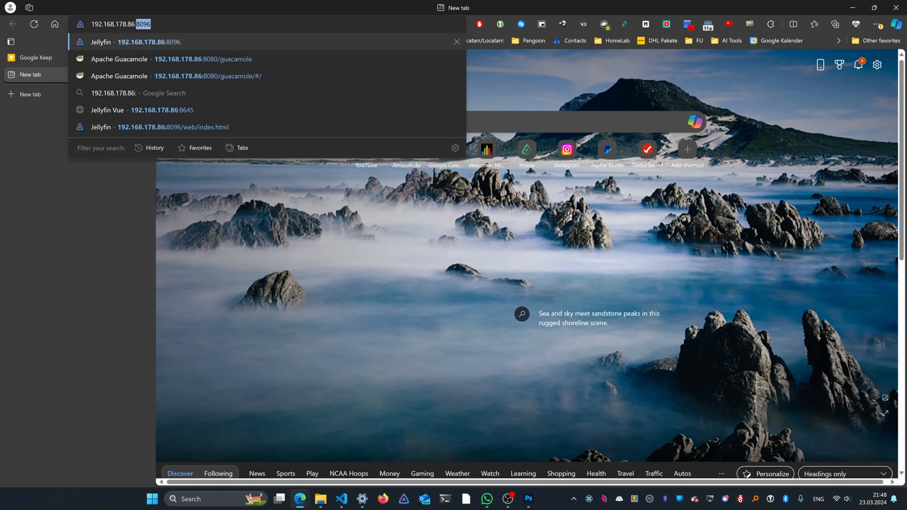
type("8645")
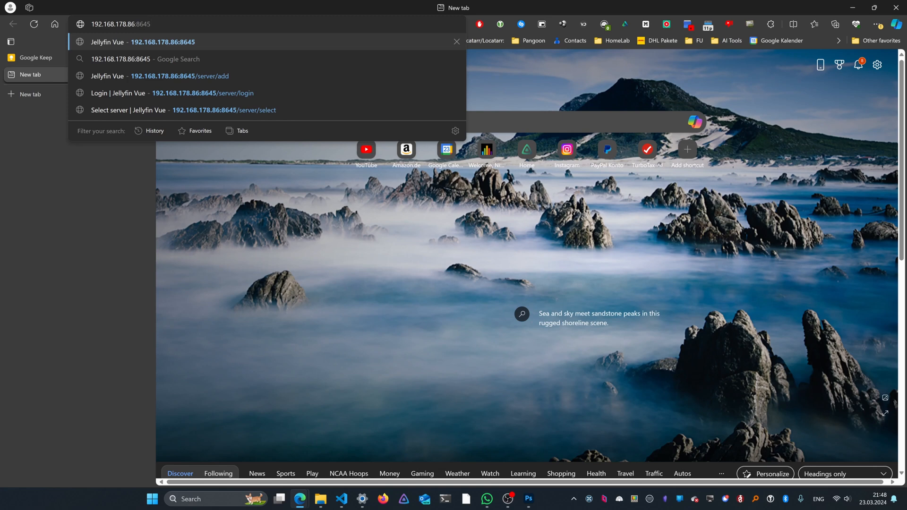
key("Return")
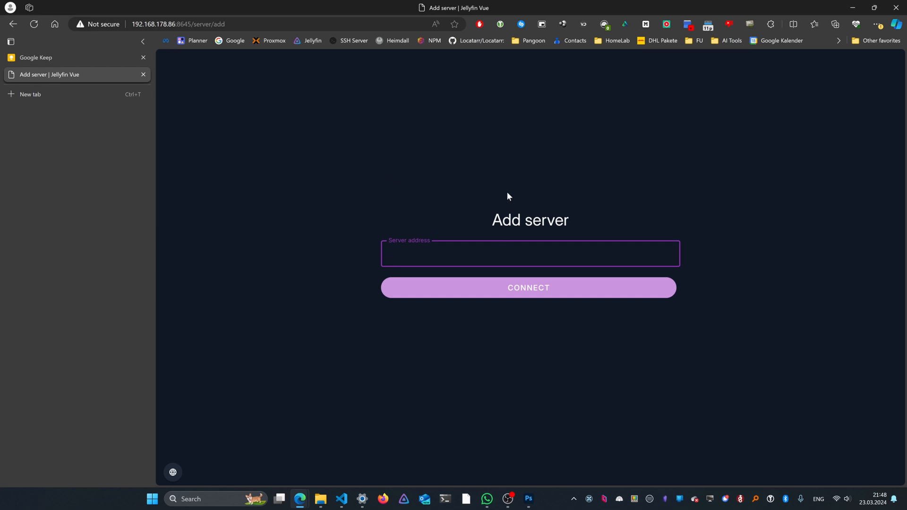
type("https")
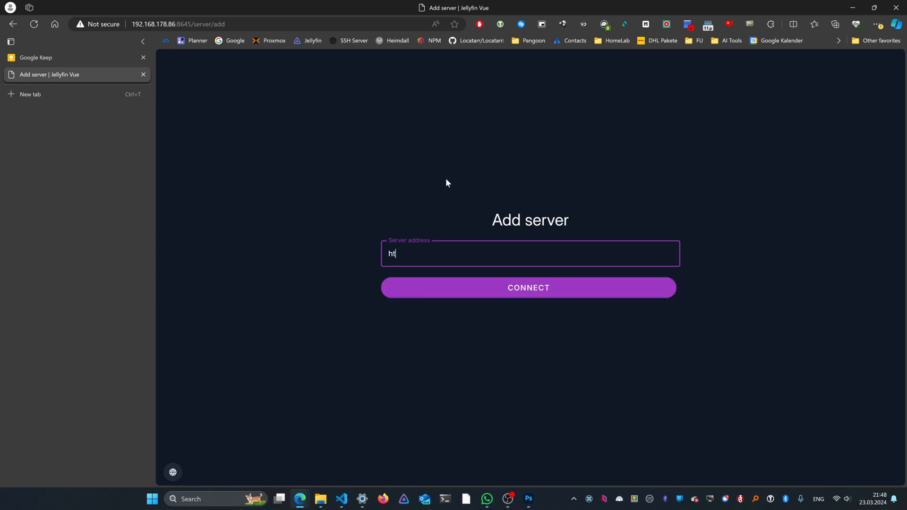
type("://jellyfin.mydomain.com")
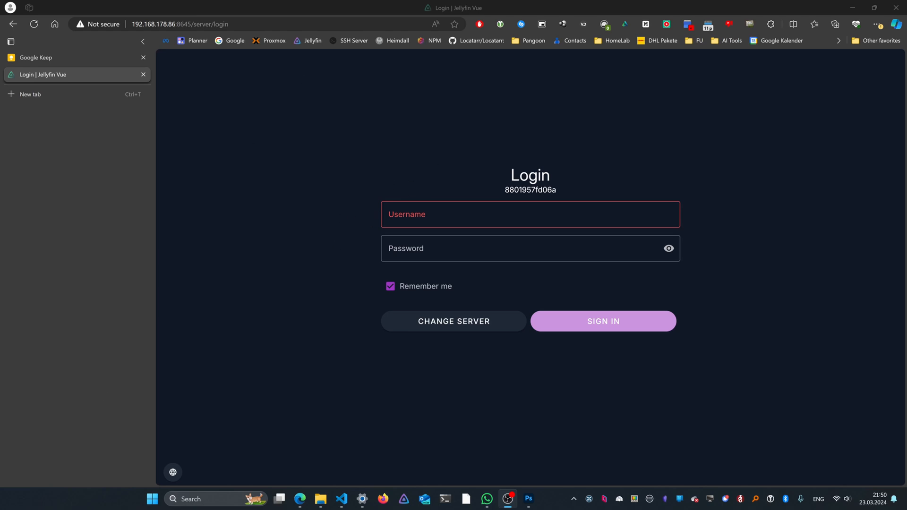
Sign in to the Jellyfin server with the account's username and password.
left_click(451, 212)
type("ar")
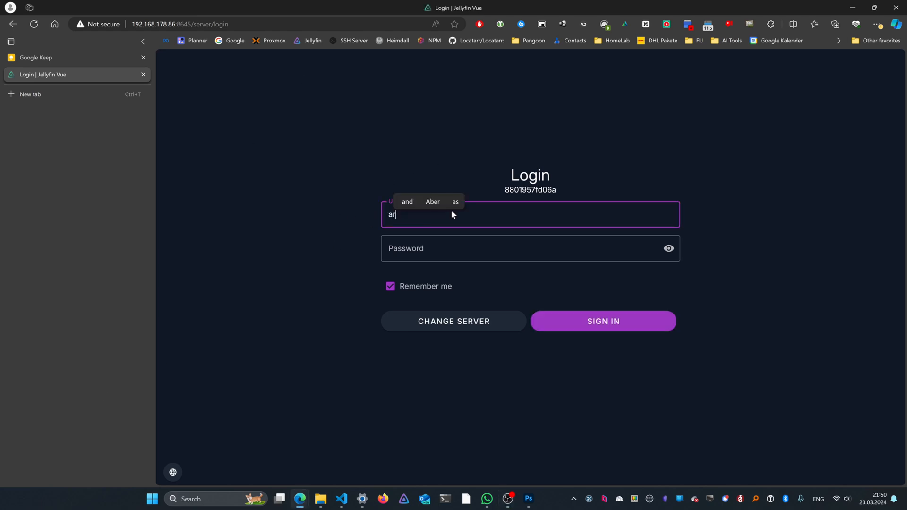
type("kas")
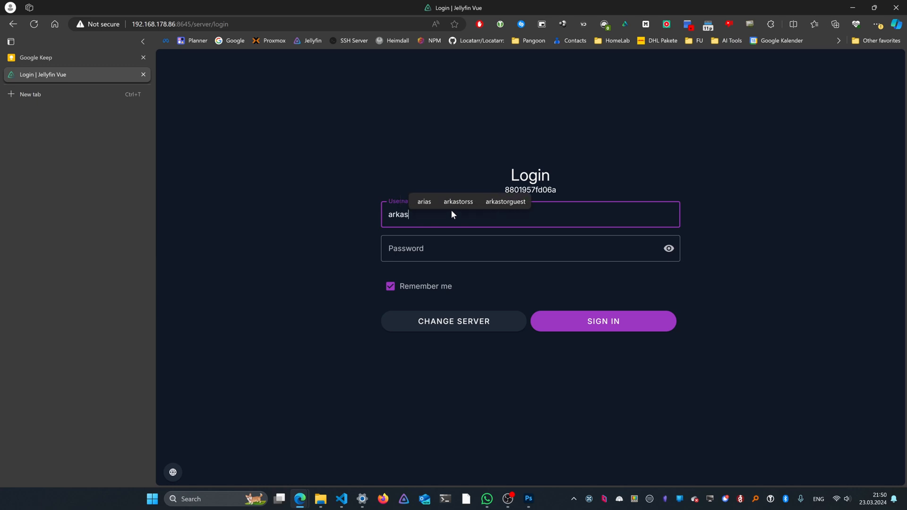
type("tor")
key("Tab")
type("********")
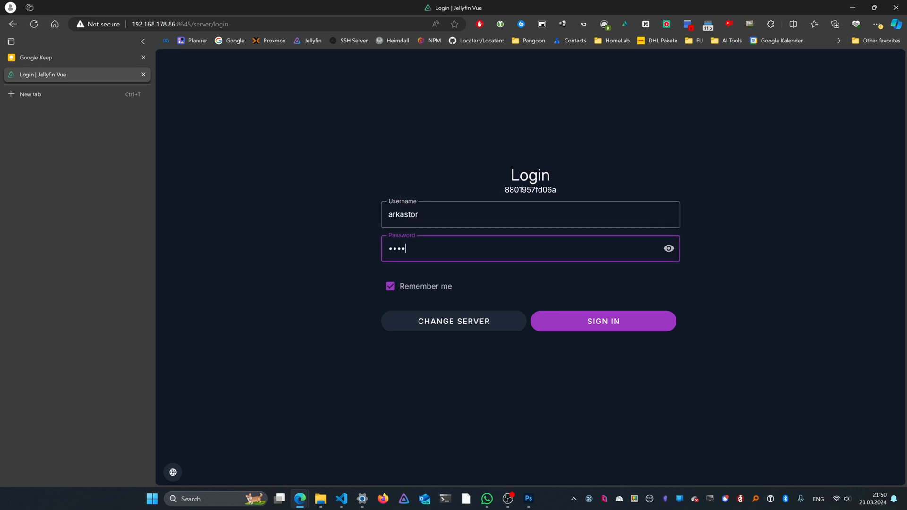
key("Return")
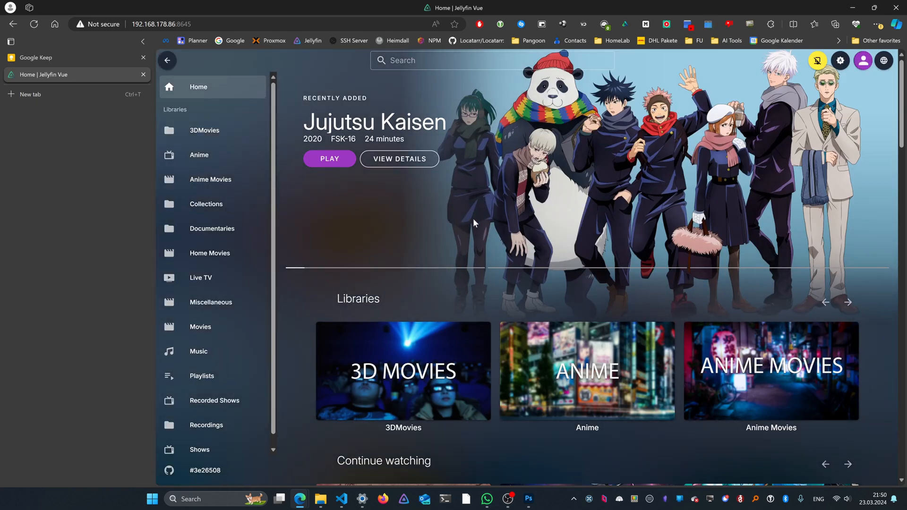
Look through the signed-in home page from the Libraries section down to Latest Shows.
scroll(705, 189, "down", 1)
scroll(705, 189, "down", 2)
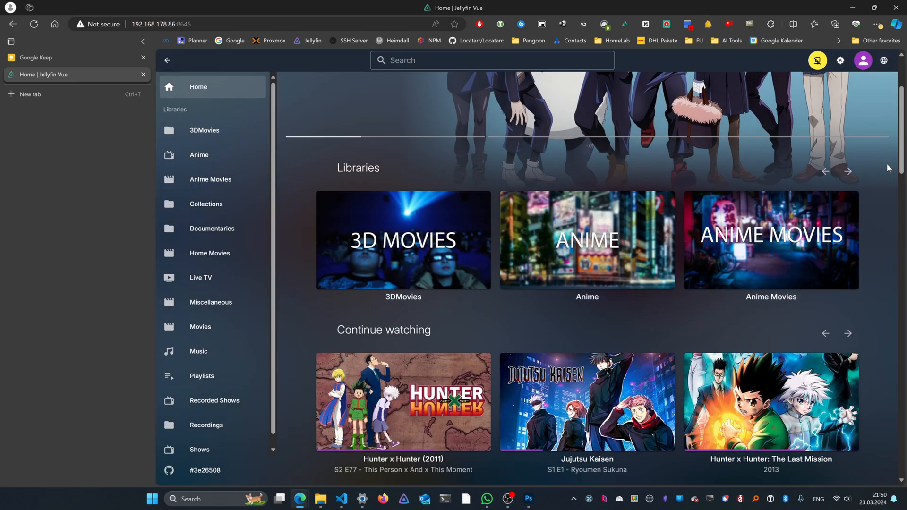
scroll(843, 140, "up", 3)
scroll(853, 140, "down", 15)
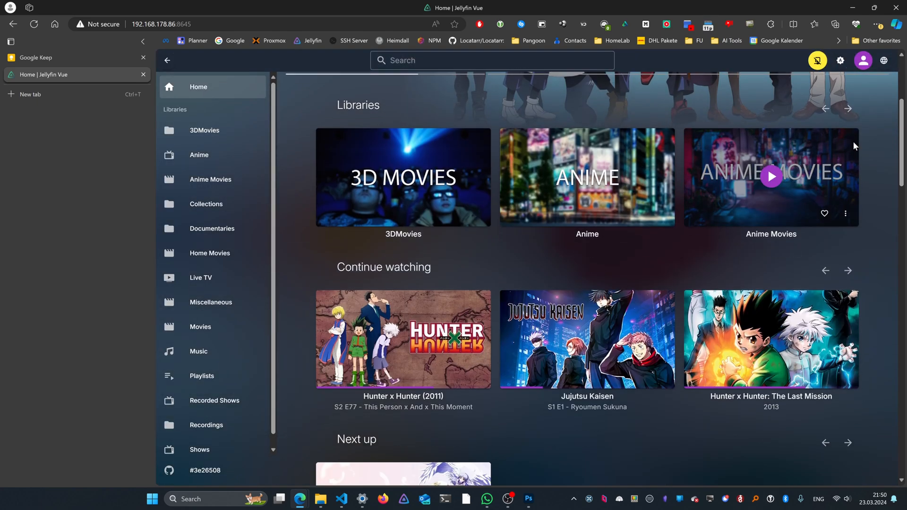
scroll(884, 205, "down", 15)
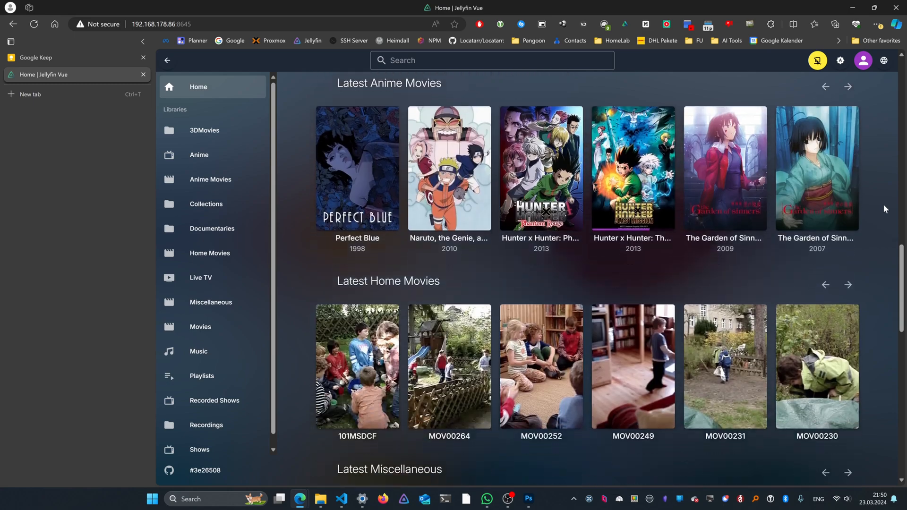
scroll(898, 206, "down", 2)
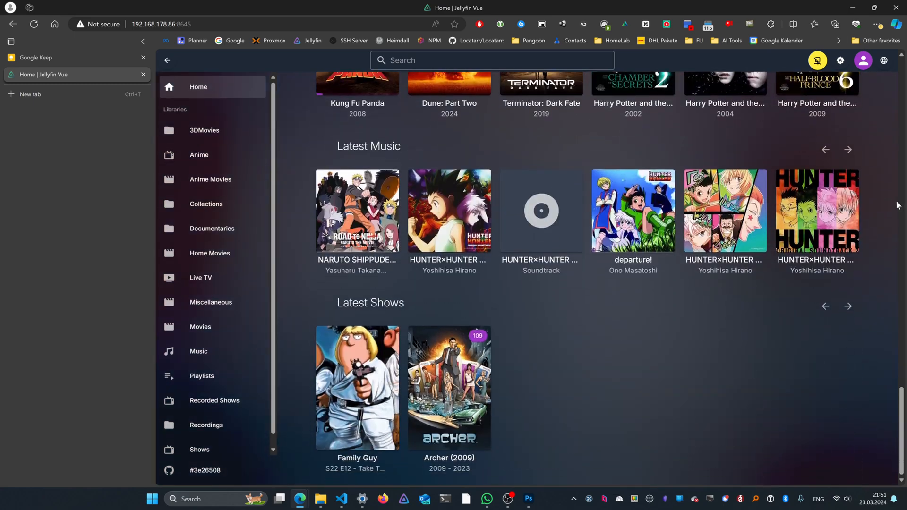